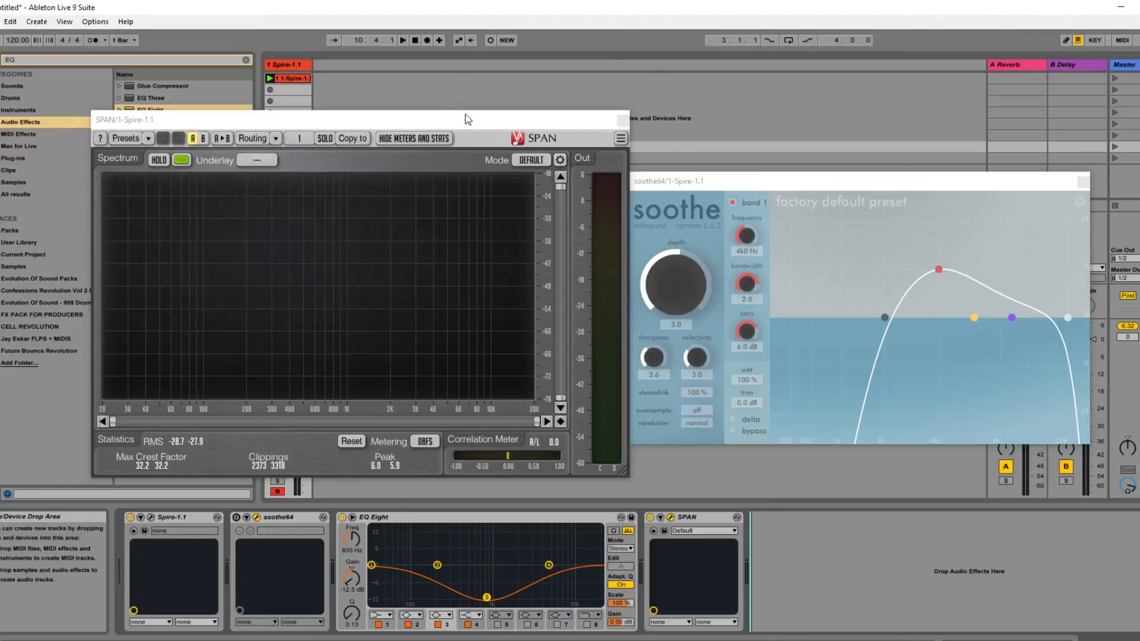
- Flatten EQ Eight's third band and compare the device bypassed against active while the pluck plays
left_click(707, 189)
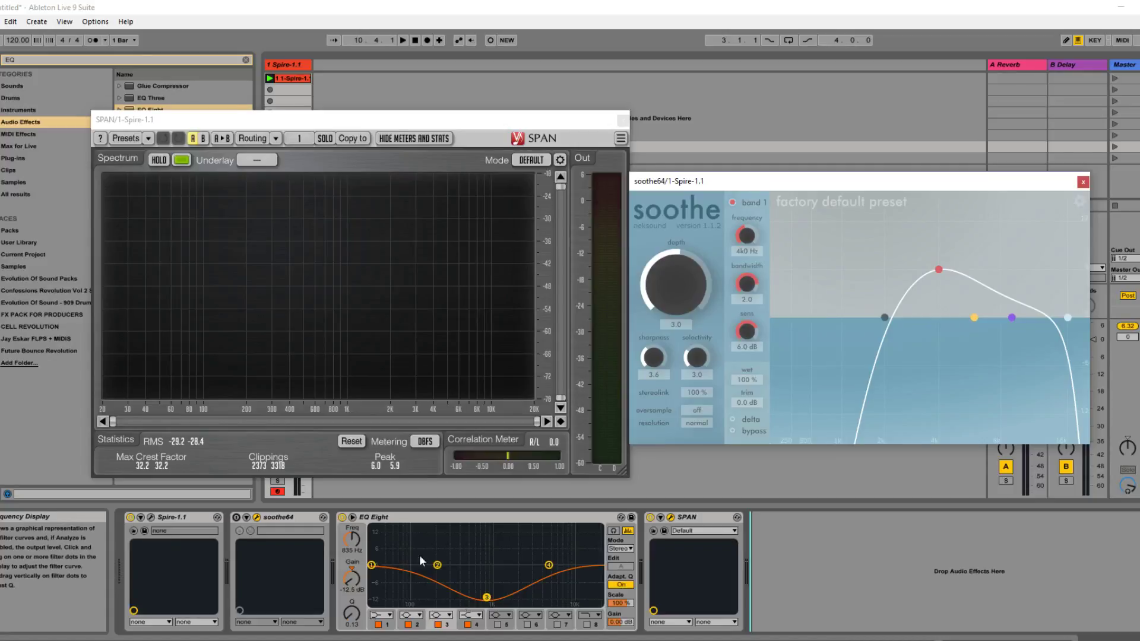
left_click(481, 579)
left_click_drag(488, 596, 489, 576)
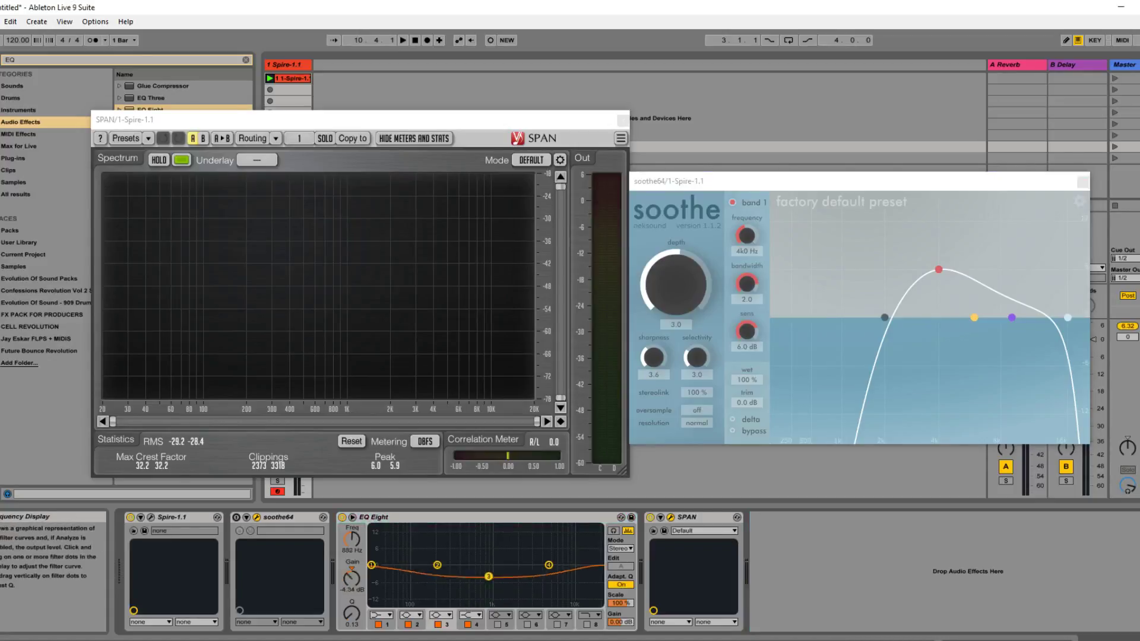
left_click(343, 517)
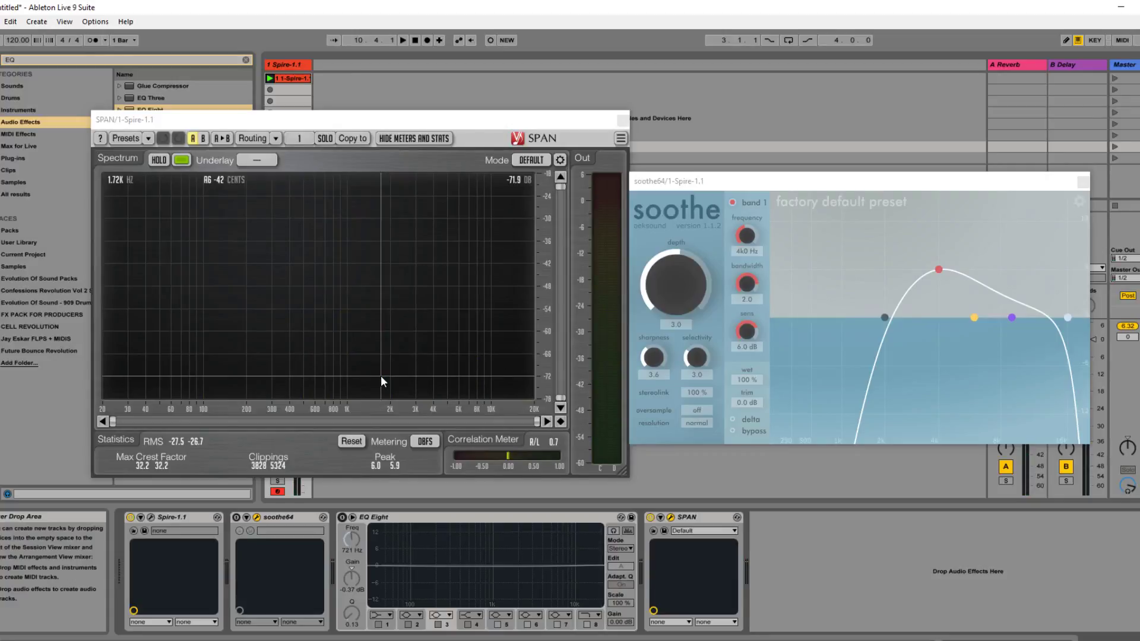
left_click(359, 520)
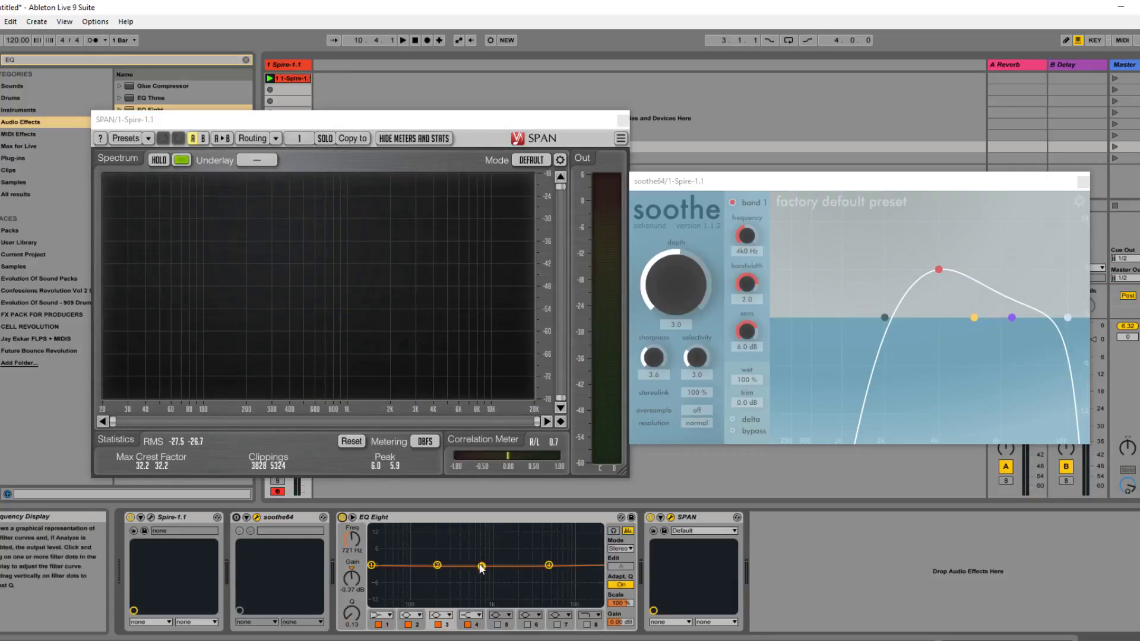
key("space")
- Shape band 3 into a gentle -4.59 dB cut at 347 Hz with 7.13 dB output gain
left_click_drag(490, 541, 496, 542)
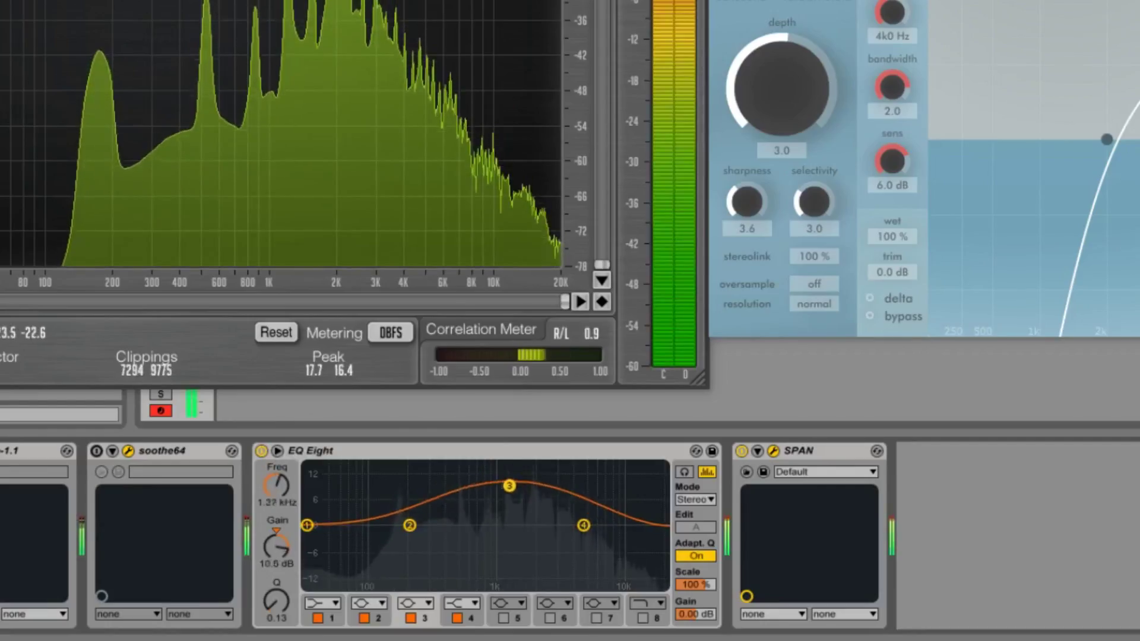
left_click_drag(502, 492, 497, 584)
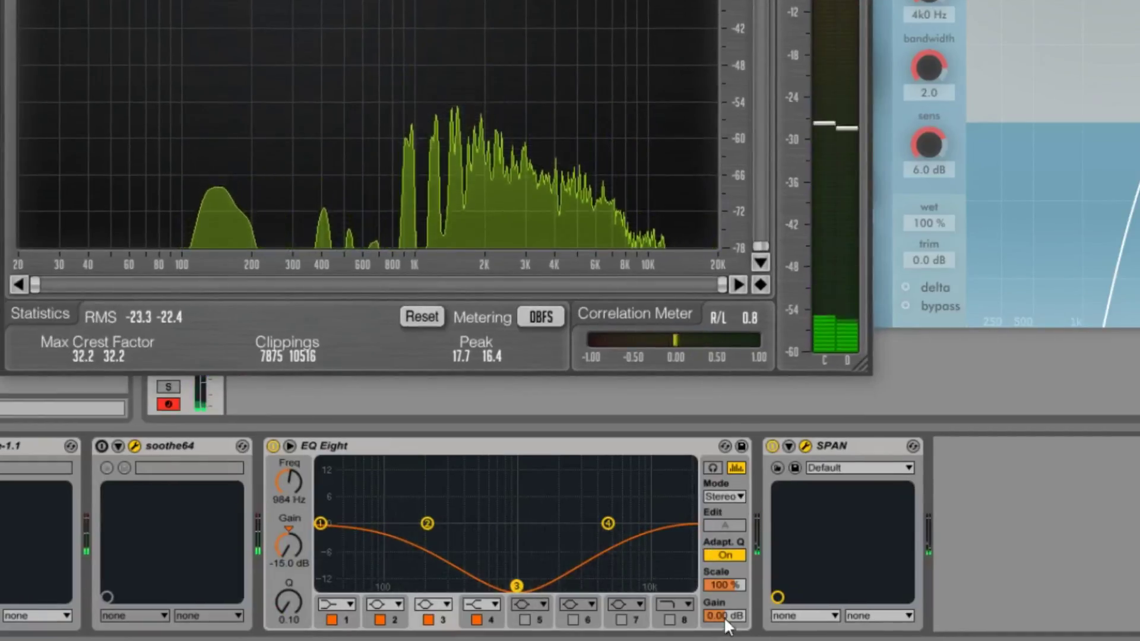
left_click_drag(724, 616, 724, 604)
left_click_drag(517, 586, 463, 524)
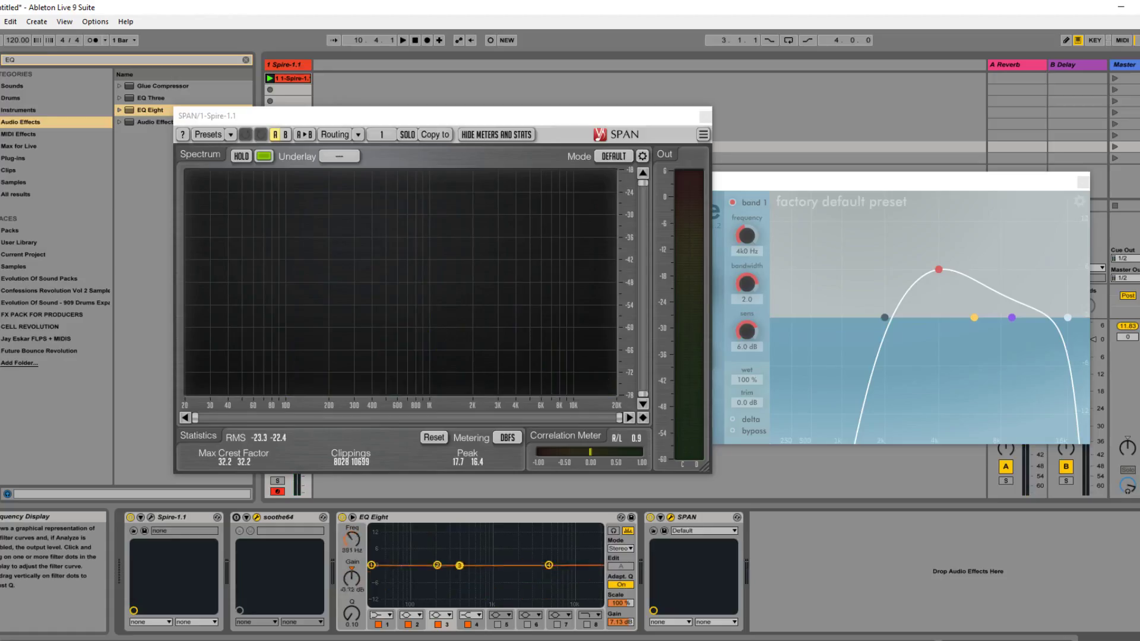
left_click_drag(459, 566, 456, 577)
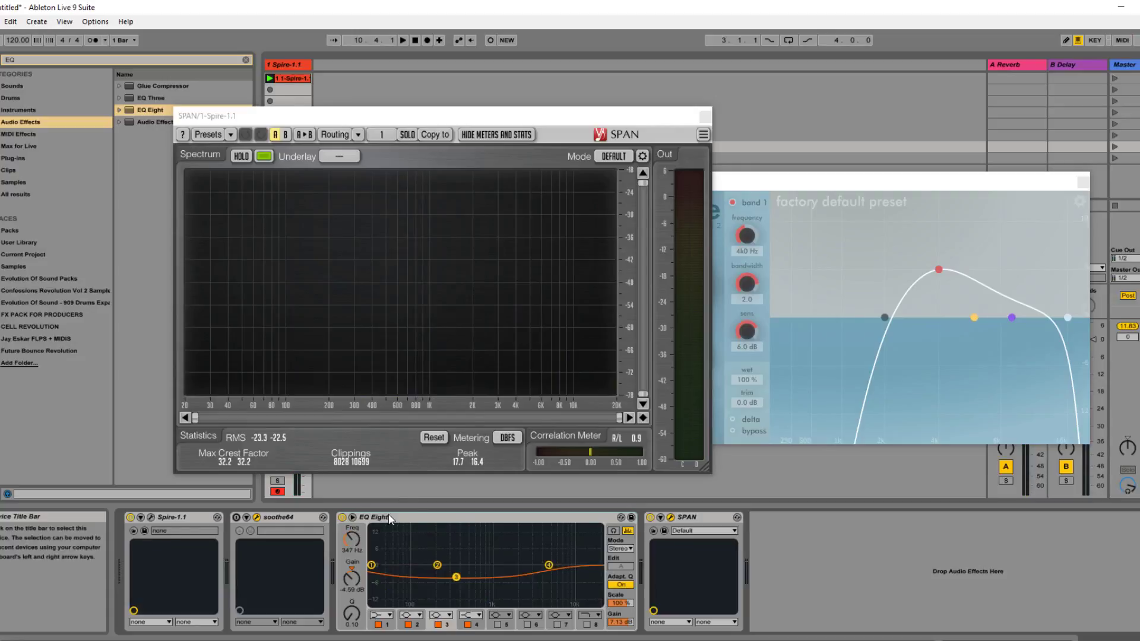
left_click(390, 519)
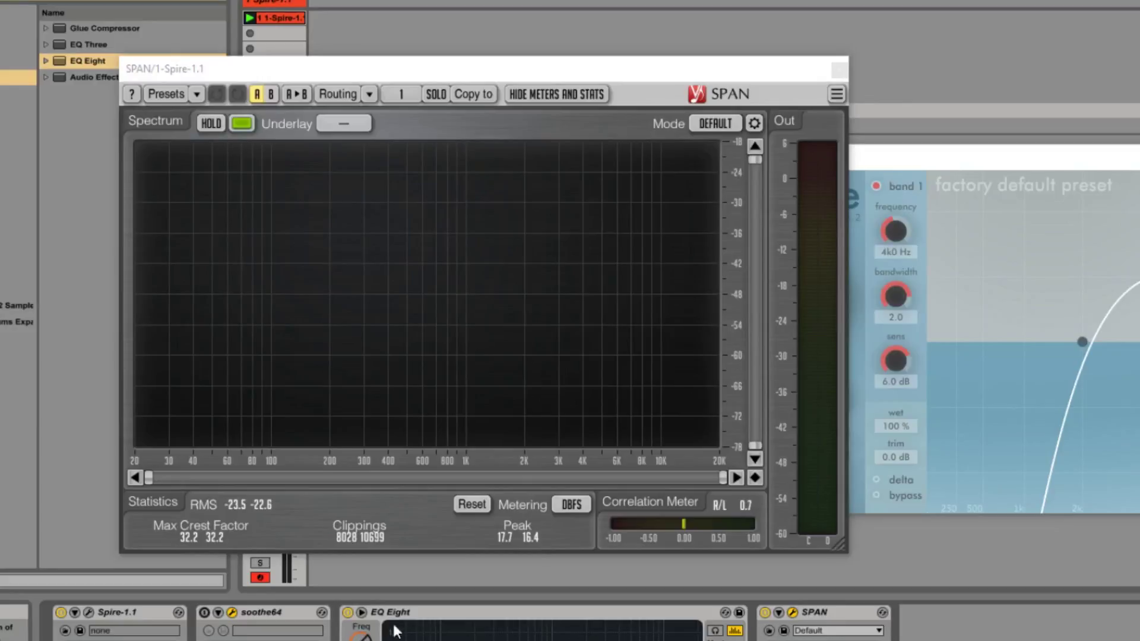
- Delete EQ Eight from the Spire chain and move SPAN aside so soothe is fully visible
left_click(398, 614)
key("Delete")
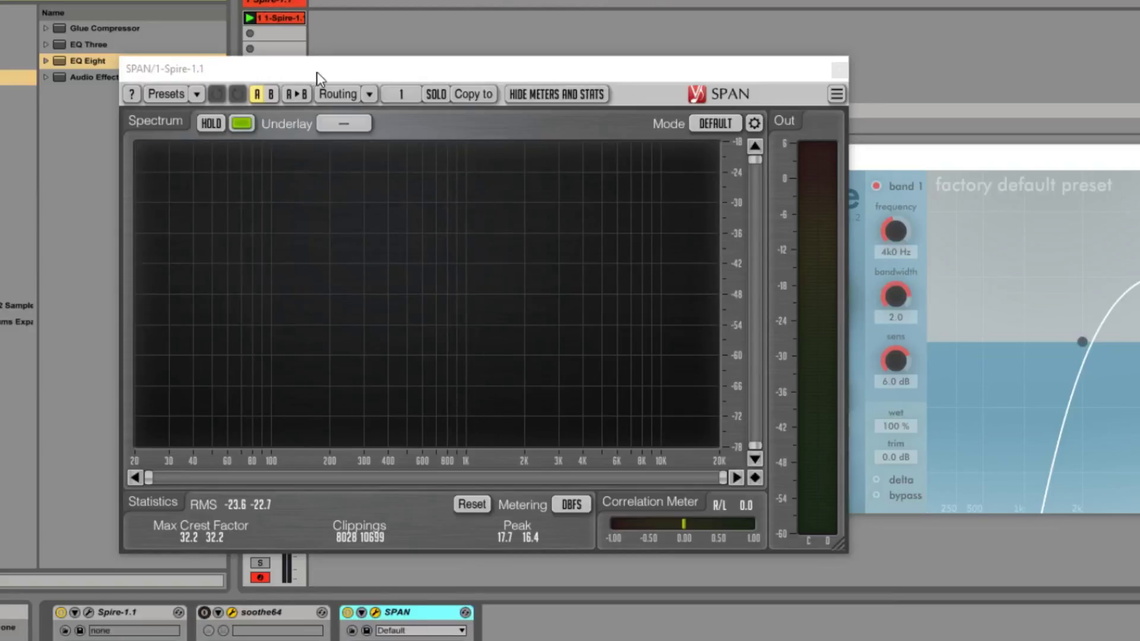
left_click_drag(316, 73, 188, 57)
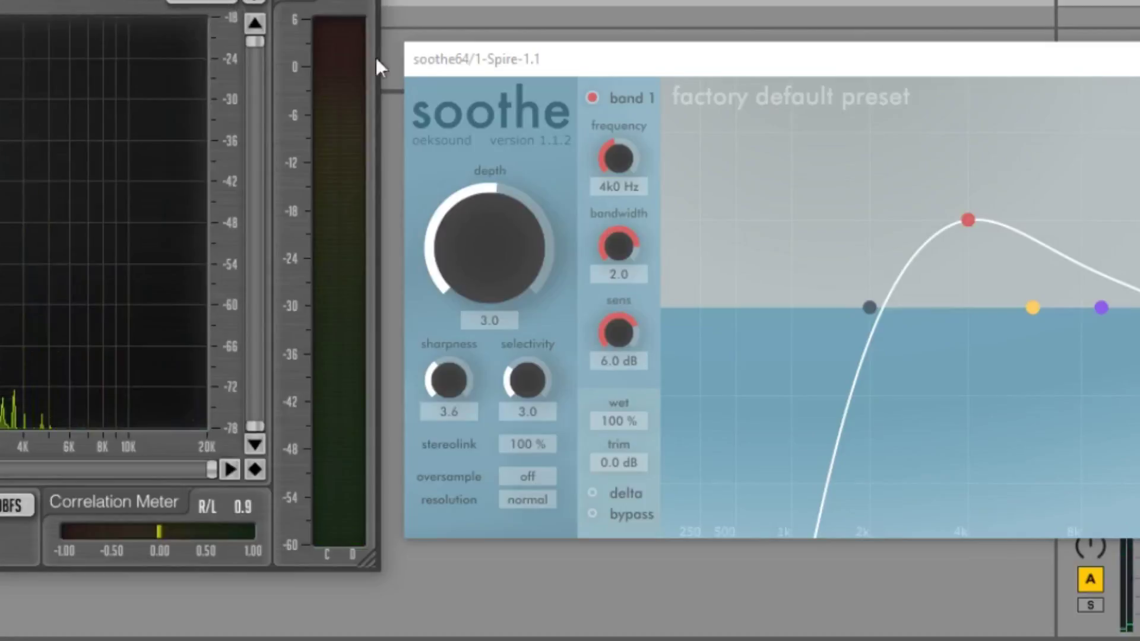
left_click_drag(945, 145, 783, 162)
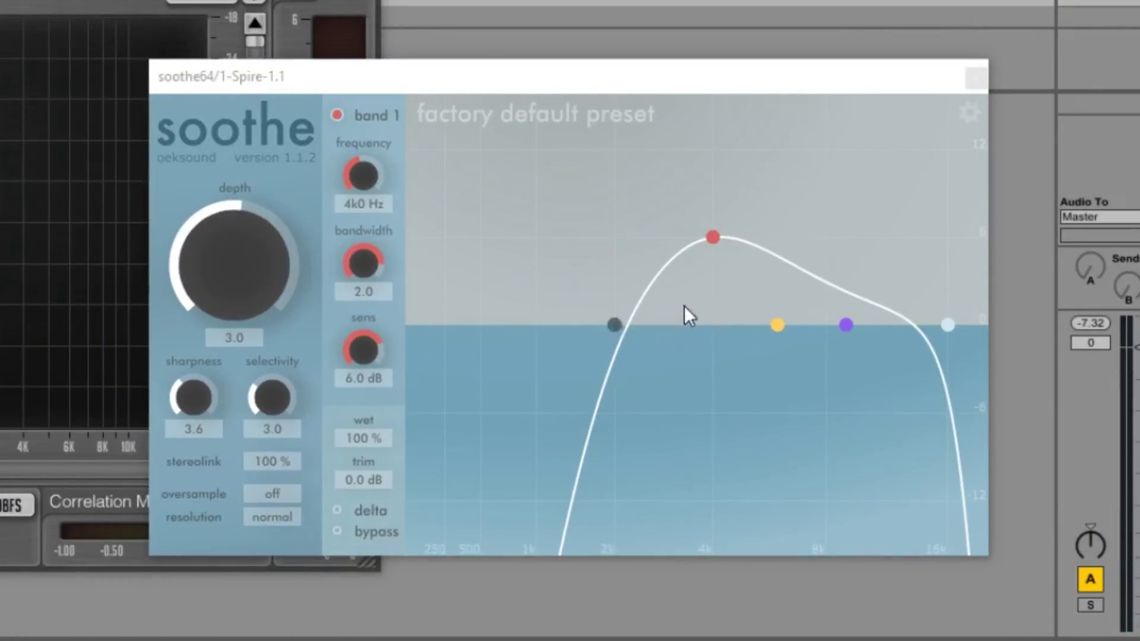
- Narrow soothe's range with the low cutoff near 750 Hz and the high cutoff near 3.8 kHz
left_click_drag(716, 239, 704, 236)
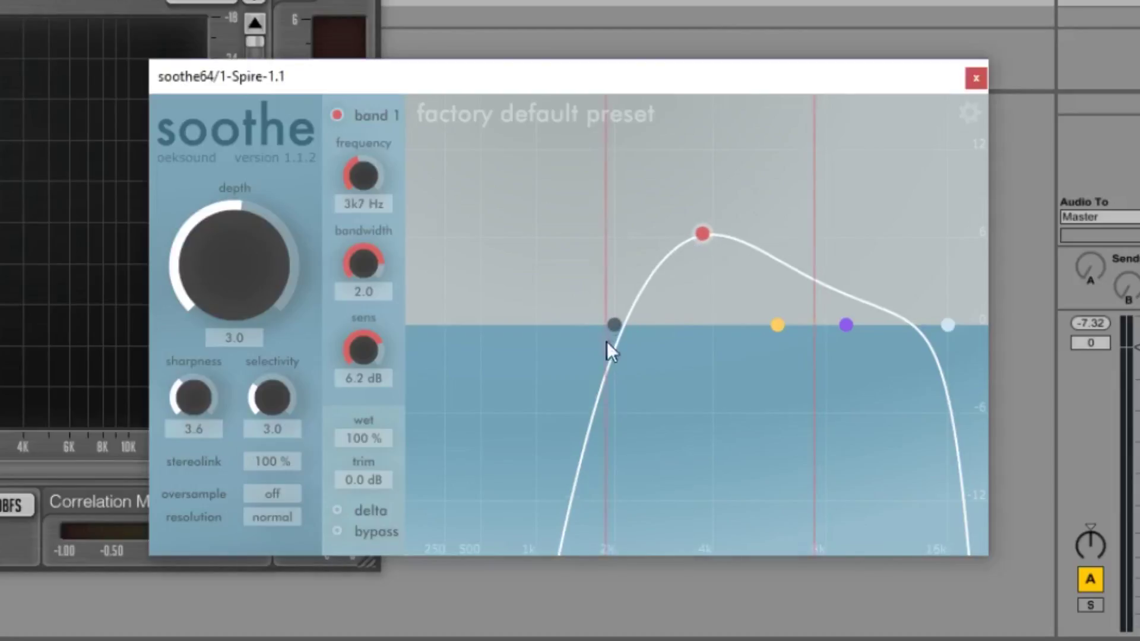
left_click_drag(610, 335, 507, 324)
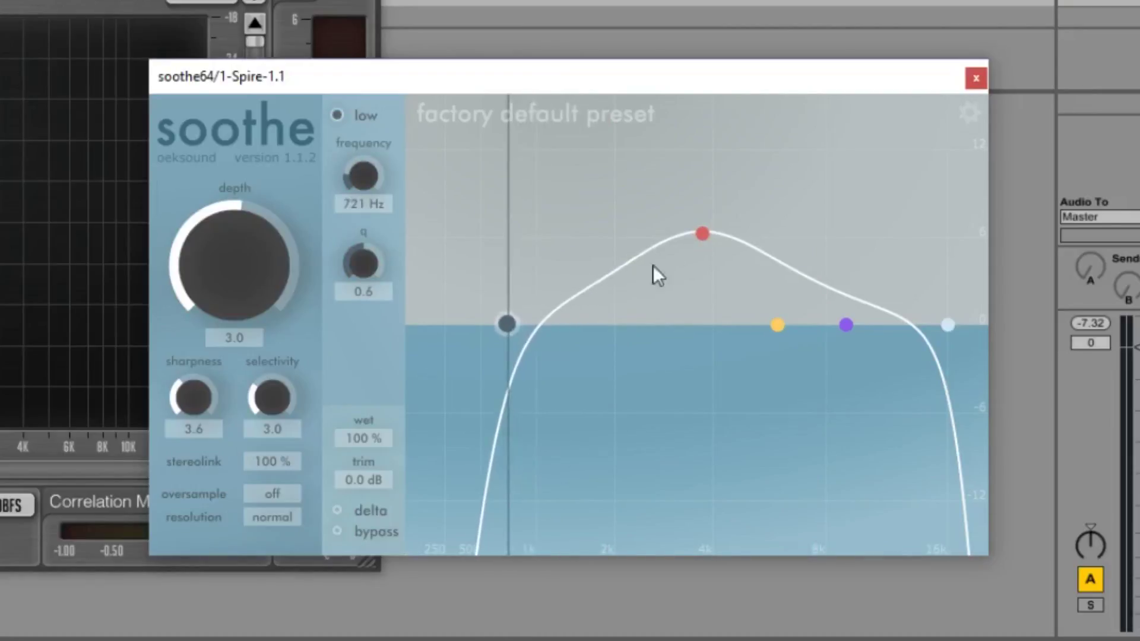
left_click_drag(699, 243, 539, 246)
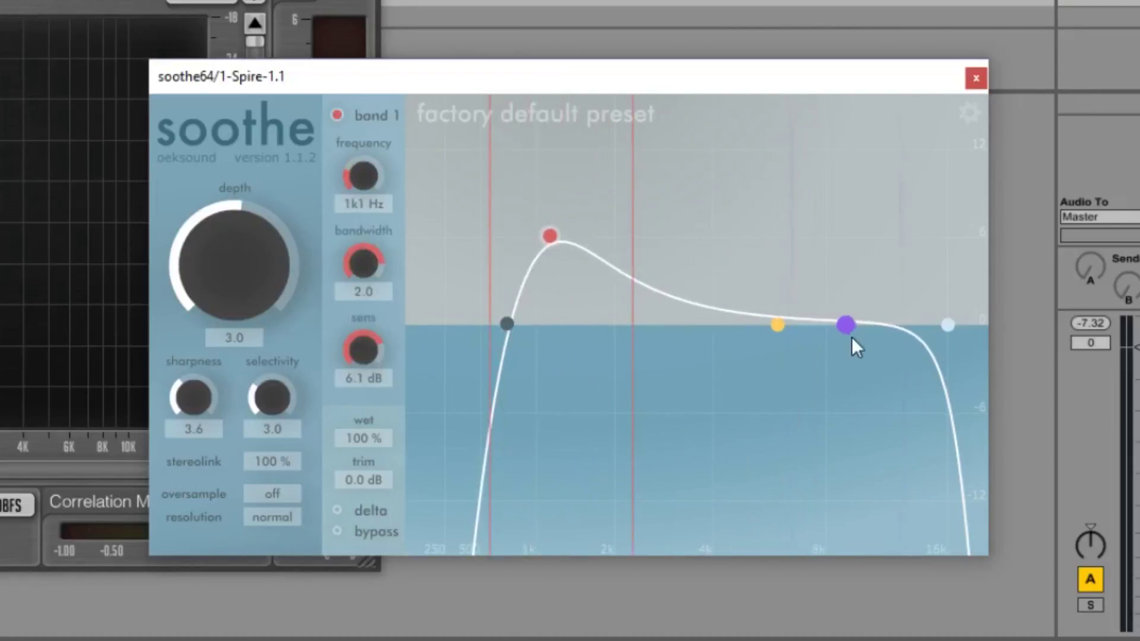
left_click_drag(853, 338, 710, 333)
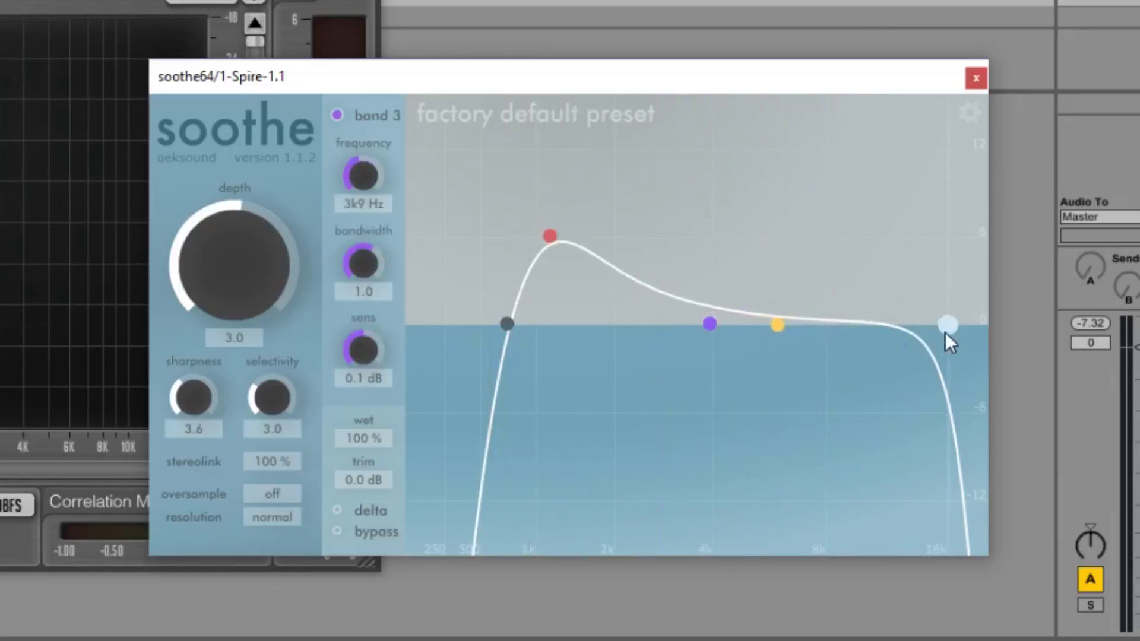
left_click_drag(946, 335, 699, 316)
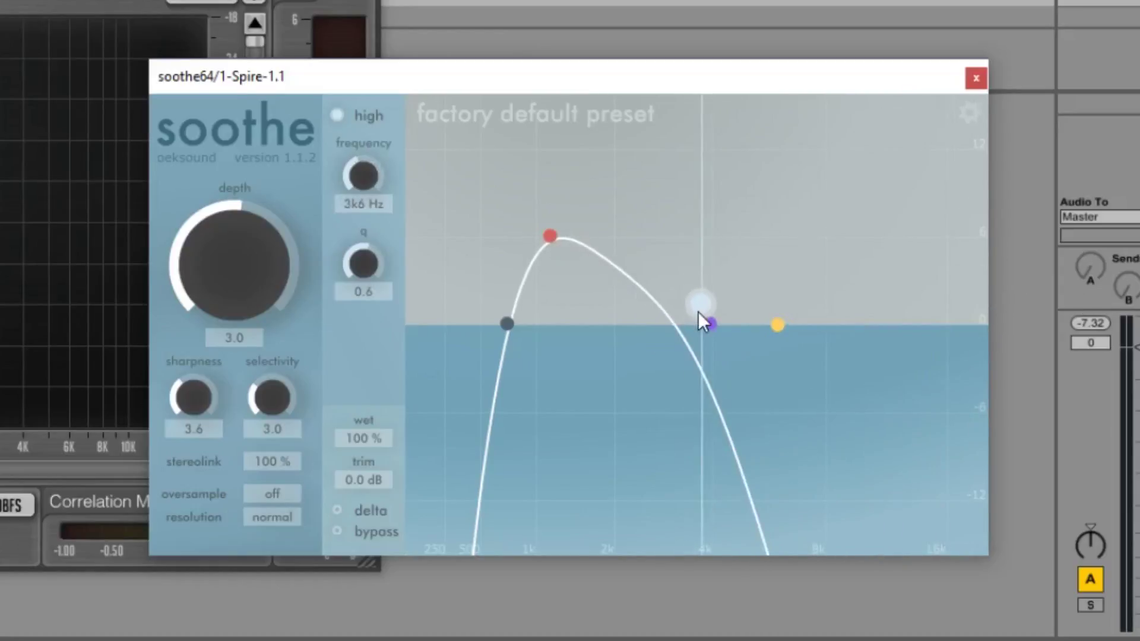
- Position soothe's band 1 near 1 kHz and raise its sensitivity to about 8.5 dB
left_click_drag(558, 238, 597, 271)
left_click_drag(601, 224, 555, 230)
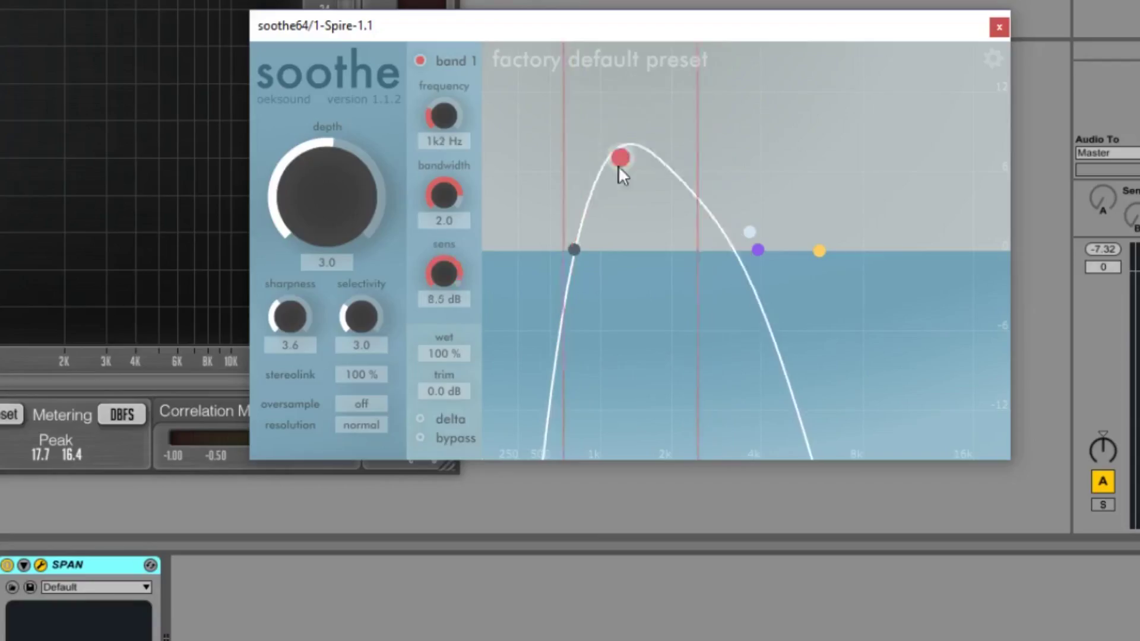
left_click_drag(618, 173, 608, 256)
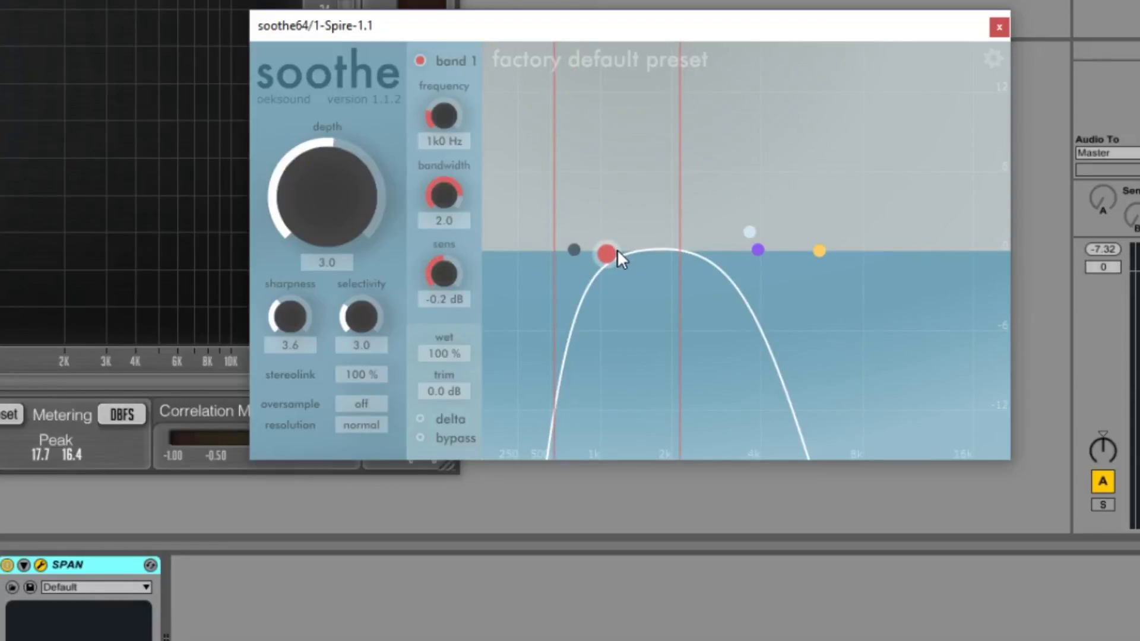
left_click_drag(618, 250, 644, 135)
- With the pluck playing, turn soothe's depth up to 44.4 and settle band 1 at 2k1 Hz, 8.3 dB
key("space")
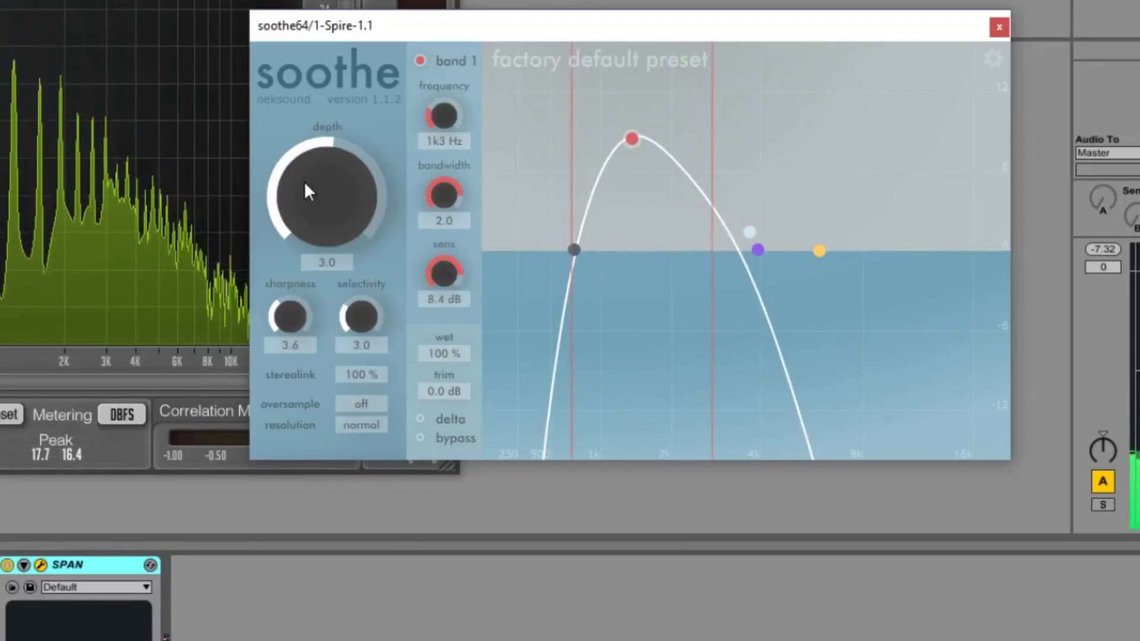
left_click_drag(305, 185, 314, 213)
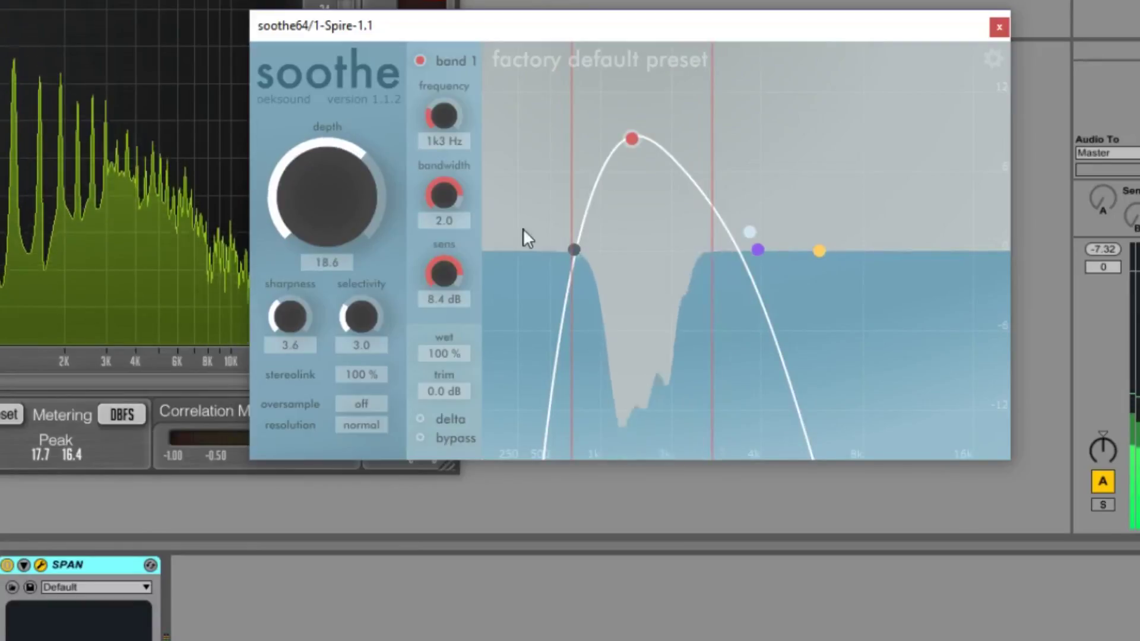
left_click_drag(635, 142, 608, 140)
left_click_drag(727, 150, 804, 149)
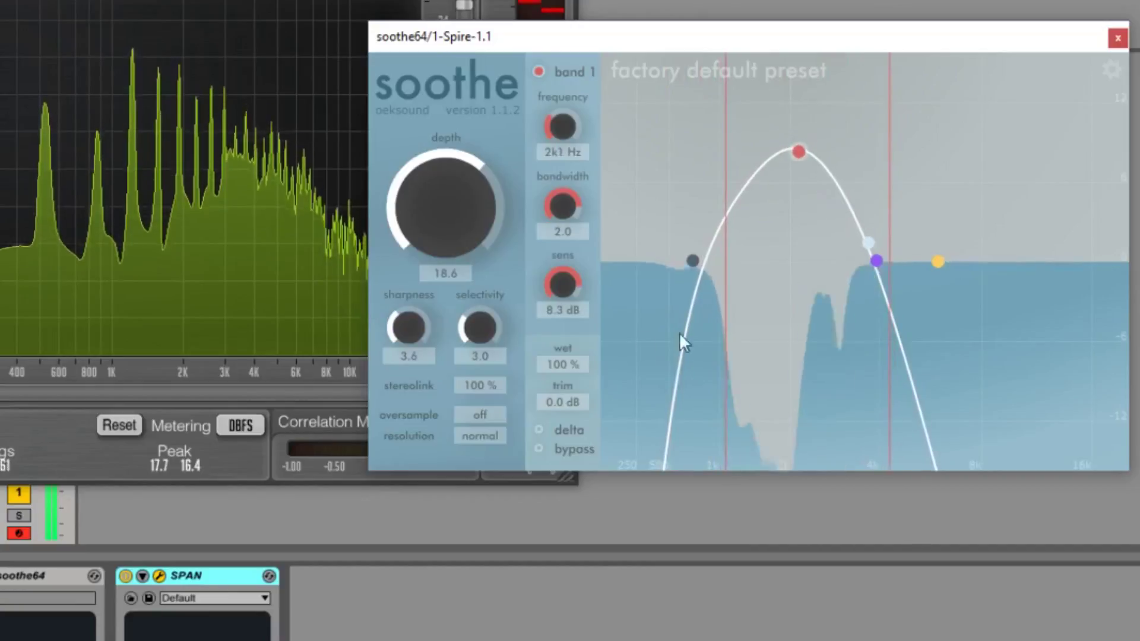
left_click_drag(432, 237, 449, 206)
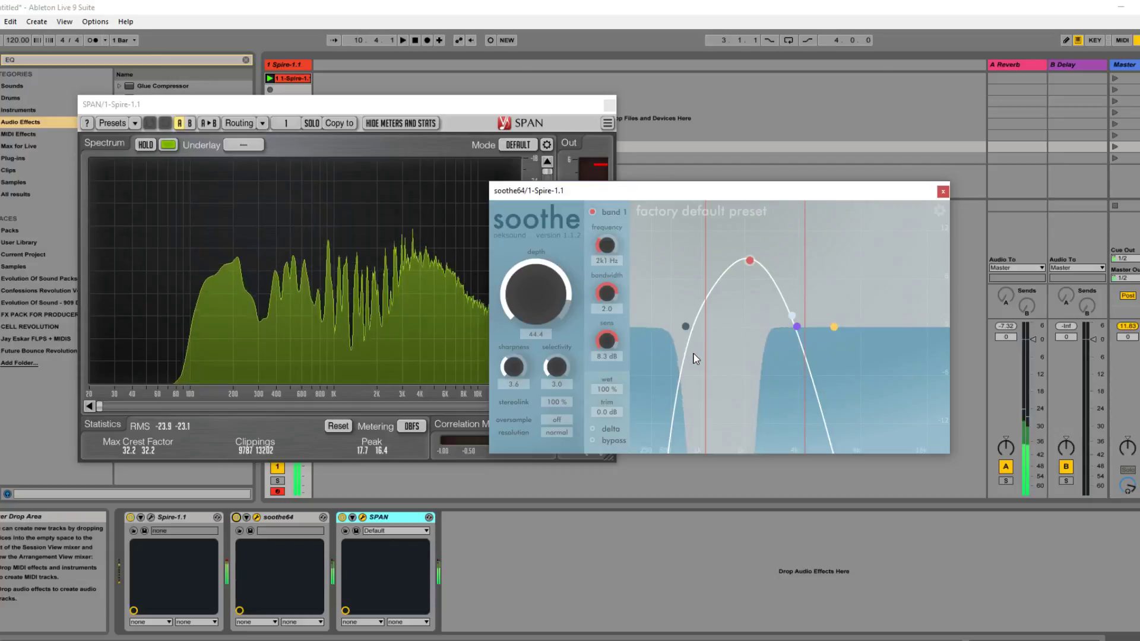
left_click(235, 517)
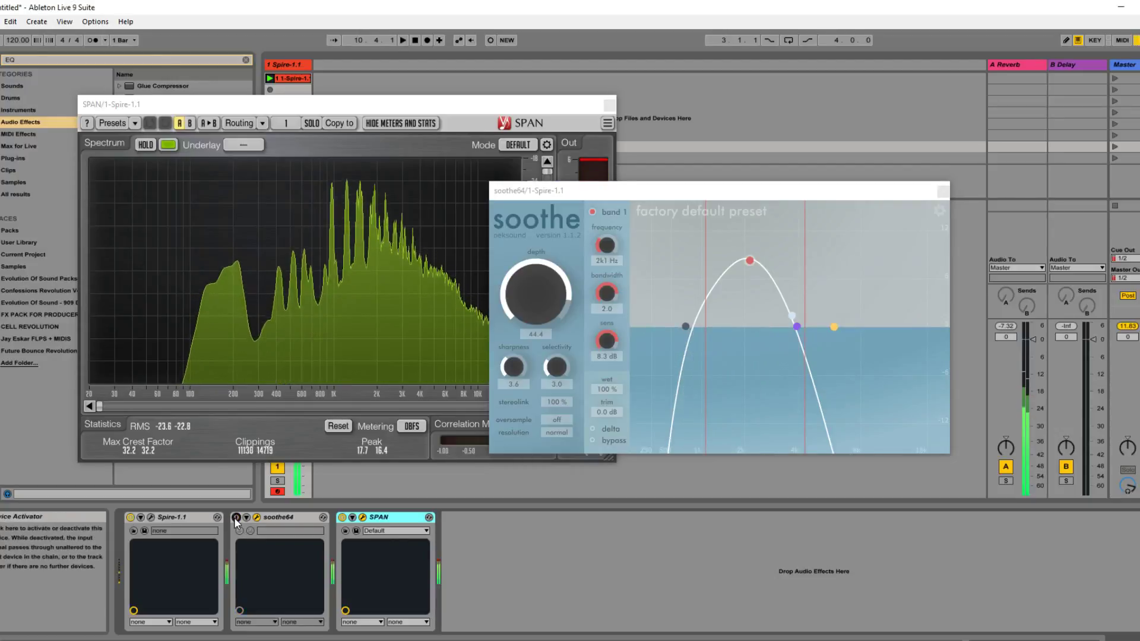
left_click(235, 517)
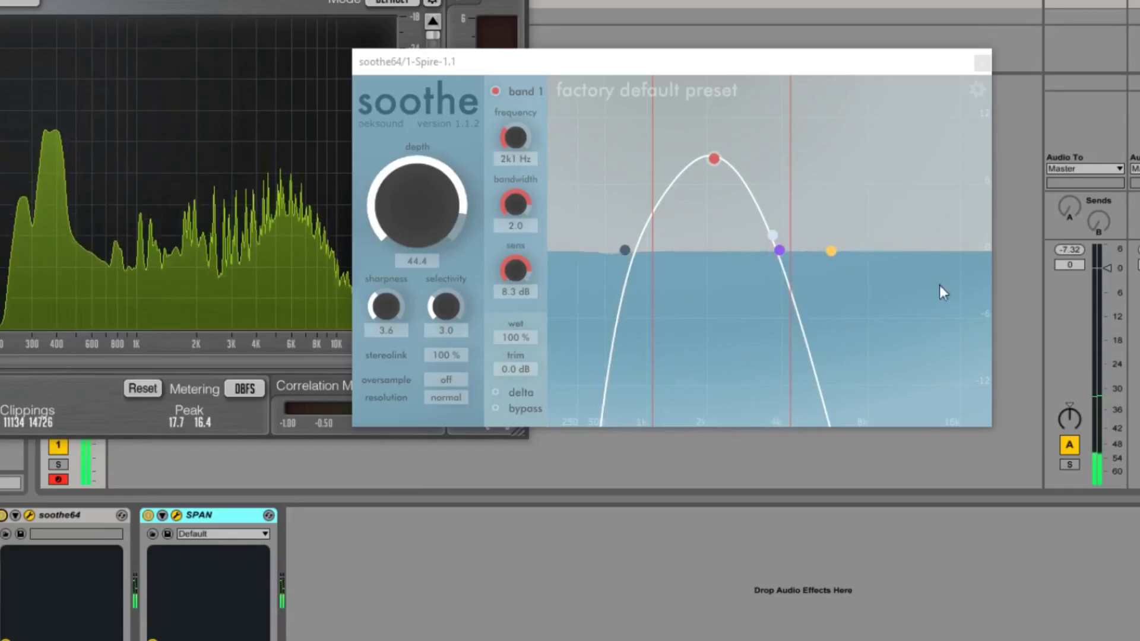
key("space")
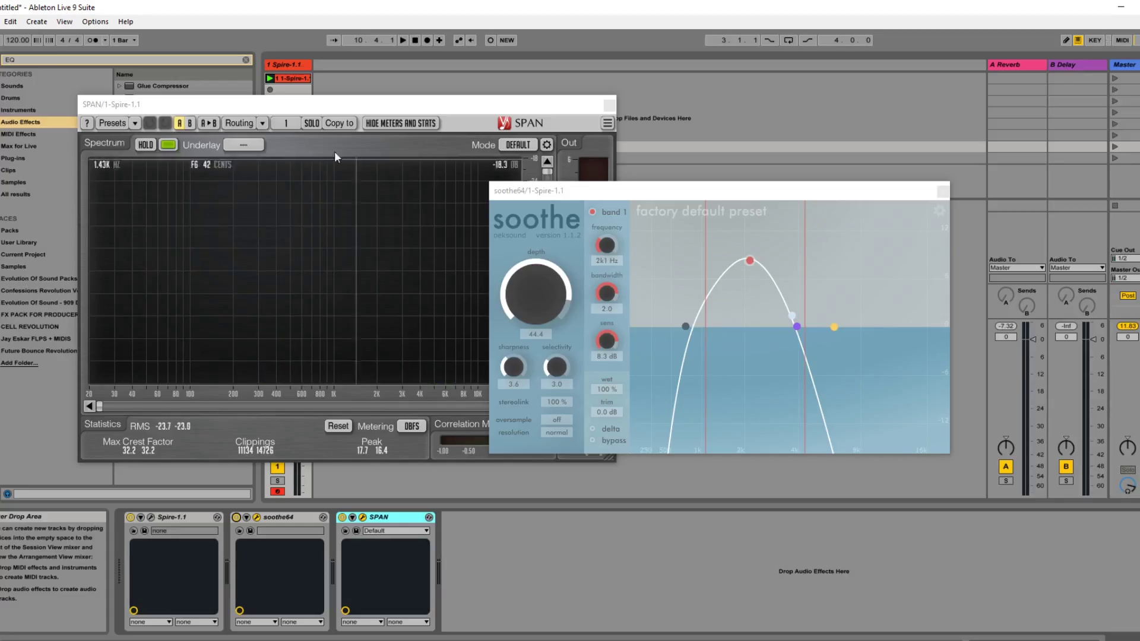
- Place the SPAN window on the left and soothe on the right so neither display is covered
left_click_drag(333, 104, 861, 204)
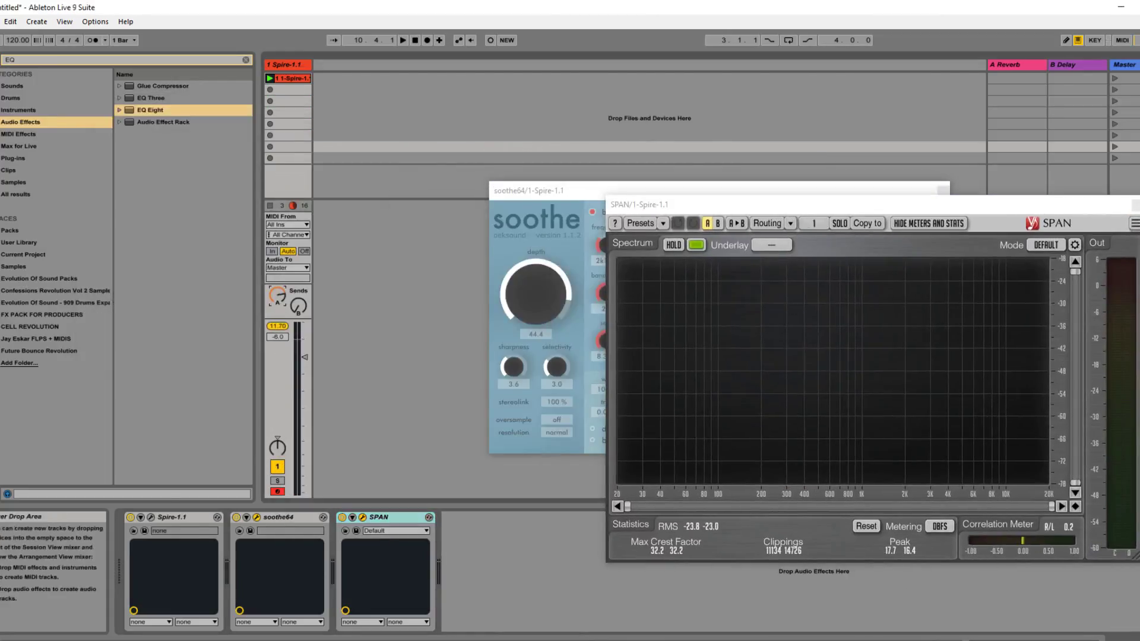
left_click_drag(834, 205, 371, 129)
left_click_drag(853, 198, 928, 210)
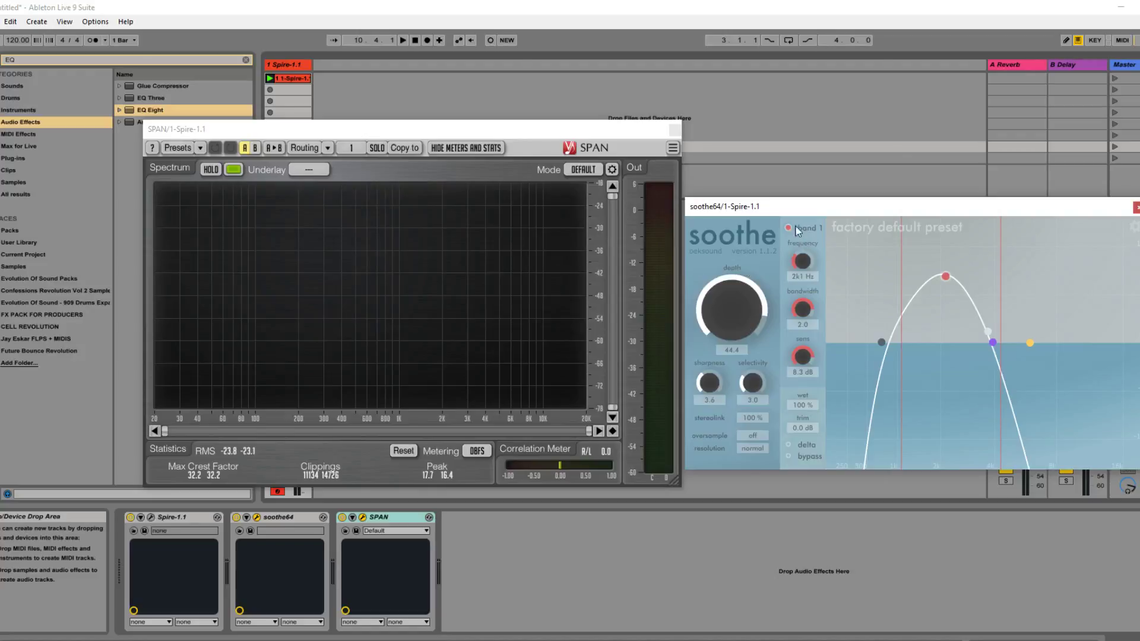
mouse_move(757, 209)
left_mouse_down()
mouse_move(729, 189)
mouse_move(748, 193)
left_mouse_up()
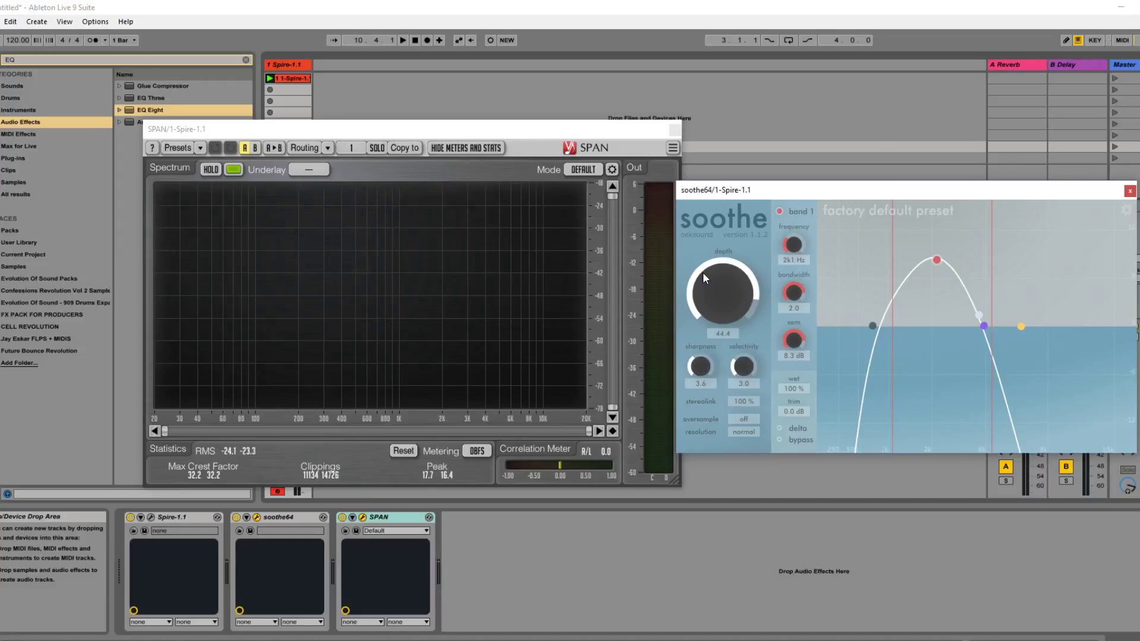
mouse_move(747, 190)
left_mouse_down()
mouse_move(763, 191)
mouse_move(750, 189)
left_mouse_up()
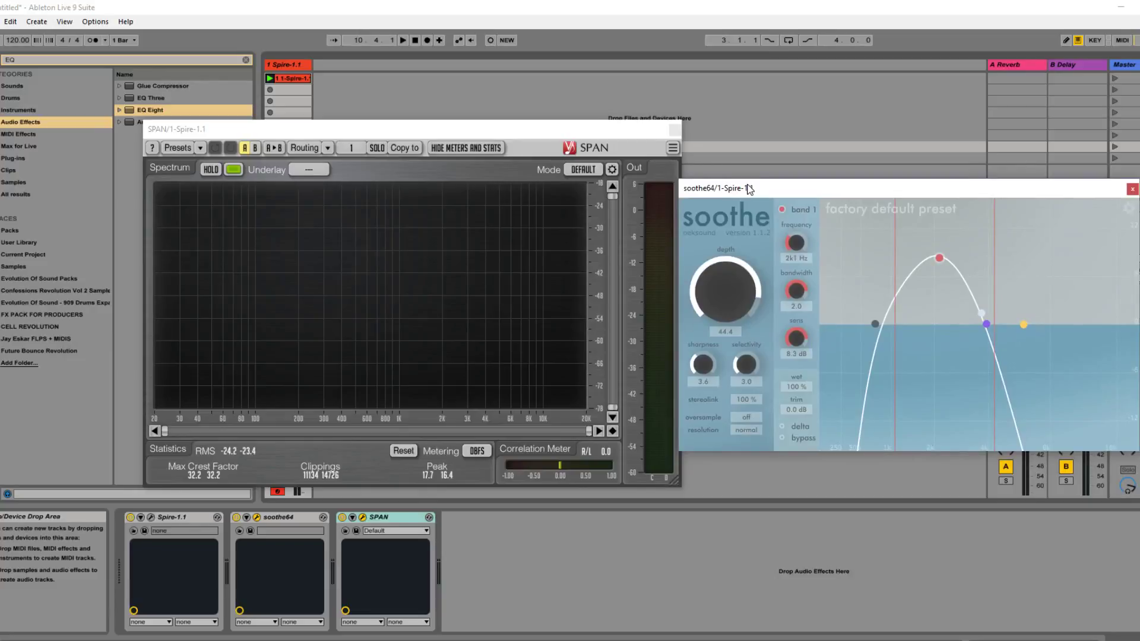